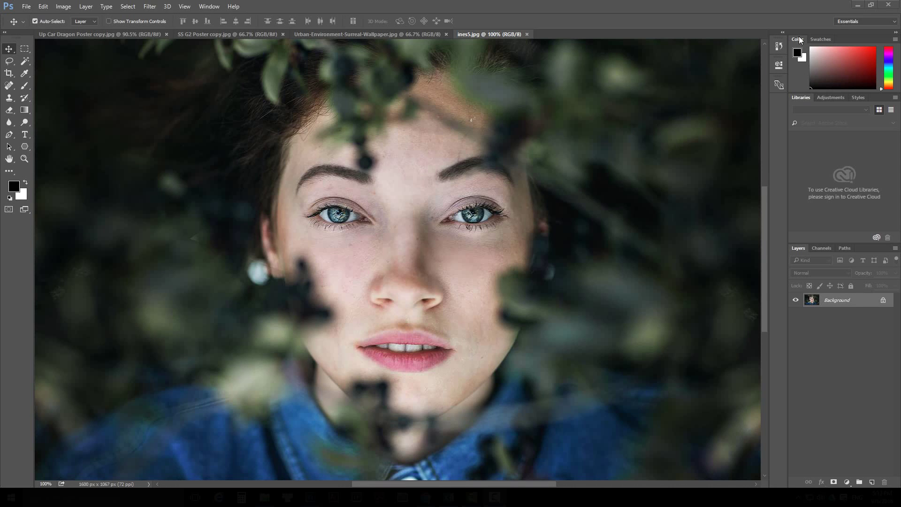
Step: Float the Color, Swatches and Channels panels over the image and enlarge the Channels panel to show all its channels
left_click_drag(799, 38, 58, 64)
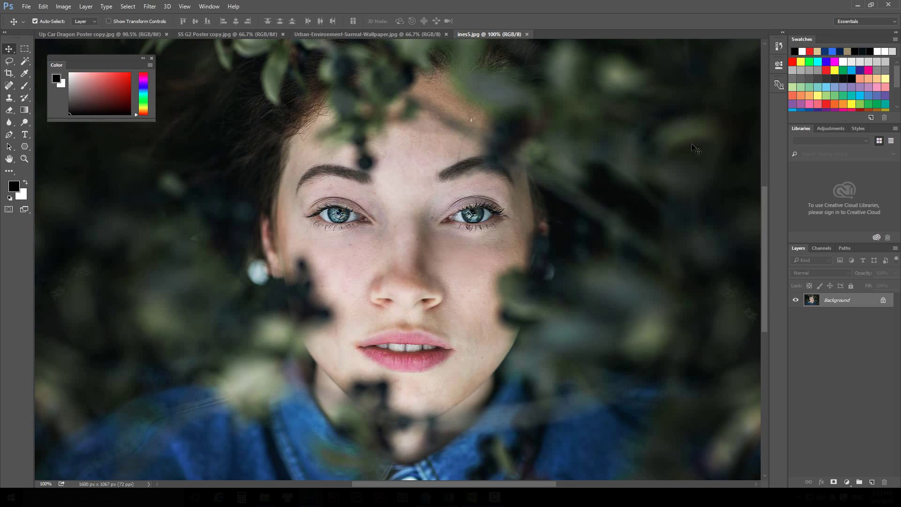
left_click_drag(802, 39, 64, 143)
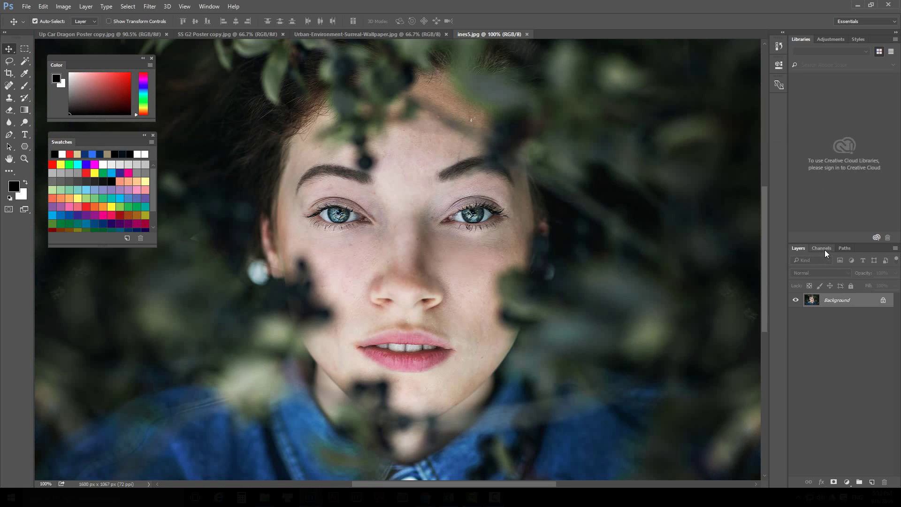
left_click_drag(824, 250, 651, 65)
left_click_drag(727, 113, 725, 161)
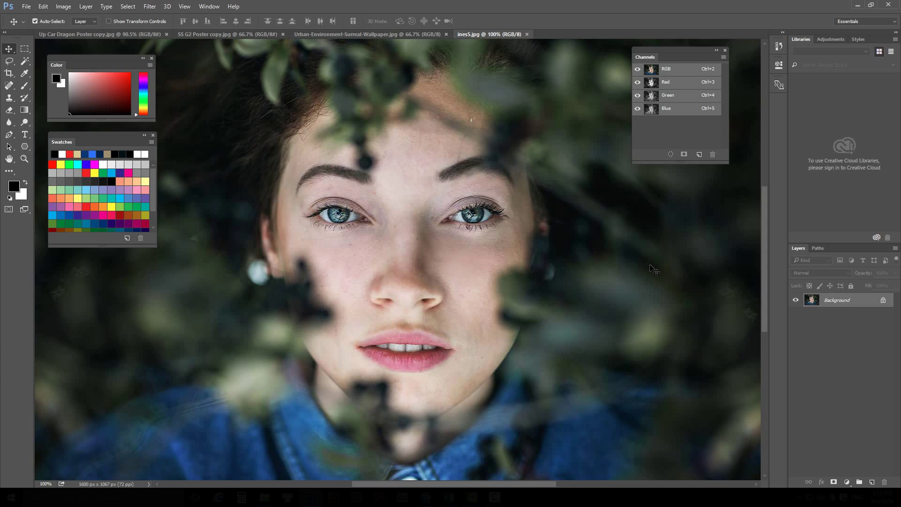
left_click(215, 8)
mouse_move(257, 29)
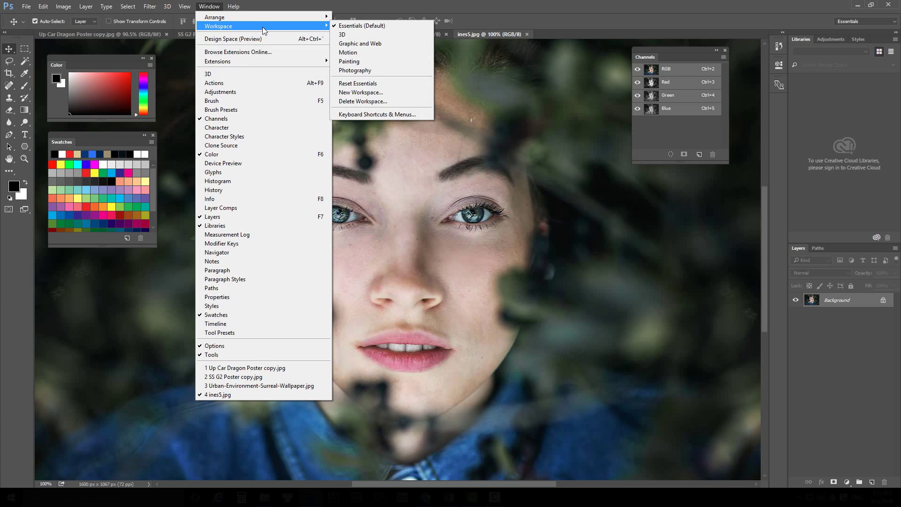
left_click(712, 92)
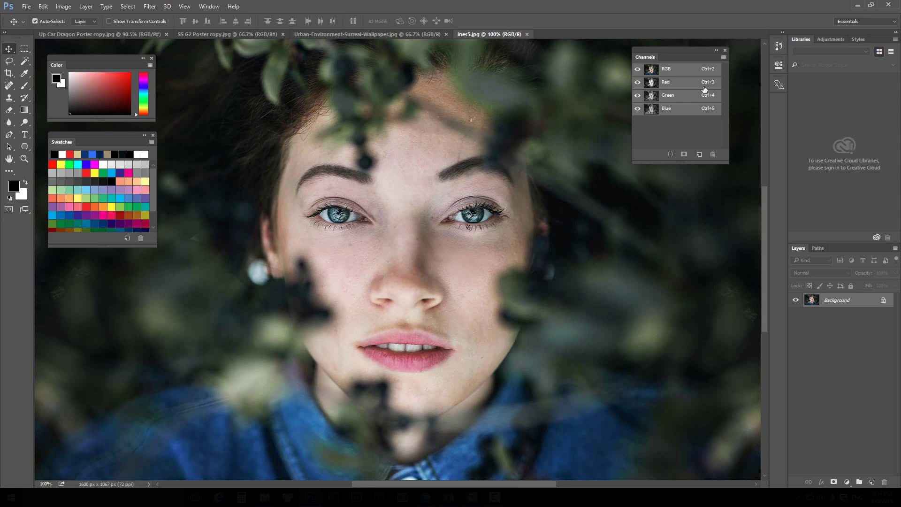
Step: Float the Adjustments and Styles panels over the image and stack them beneath the Channels panel
left_click(832, 40)
left_click_drag(834, 40, 662, 179)
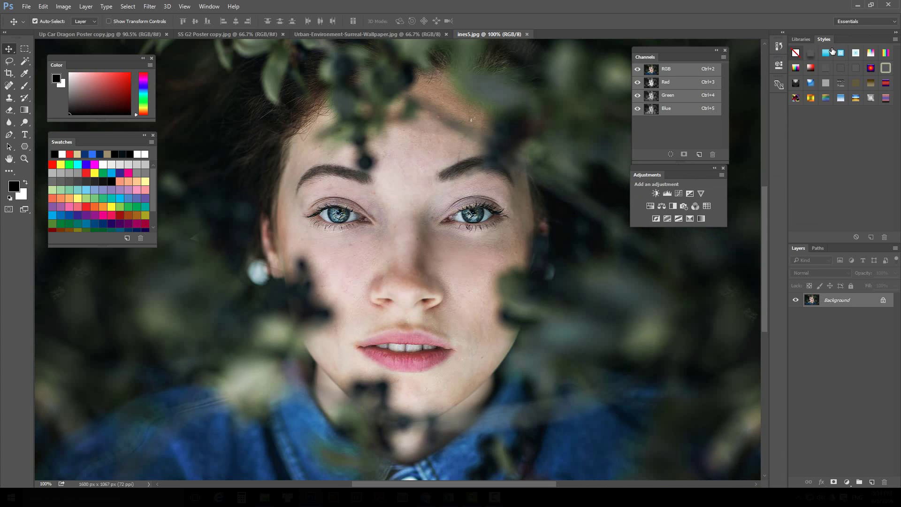
left_click_drag(824, 40, 637, 246)
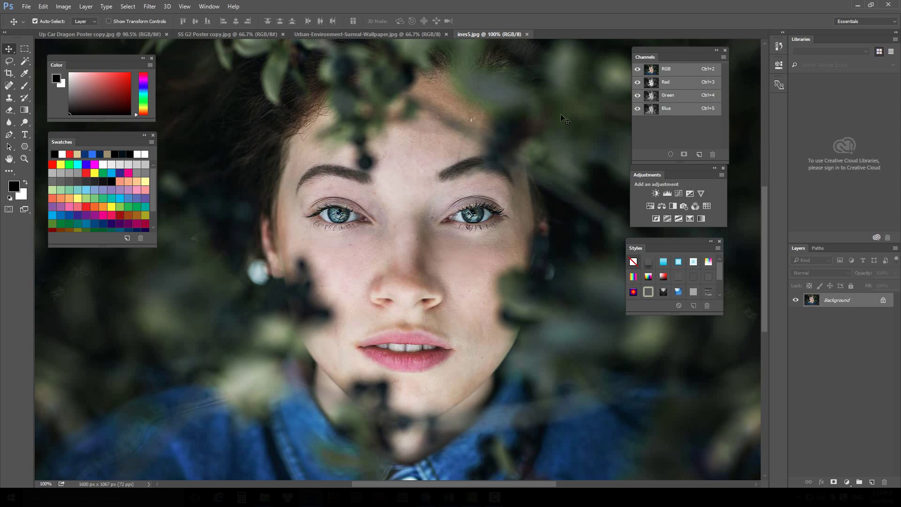
left_click_drag(680, 170, 682, 169)
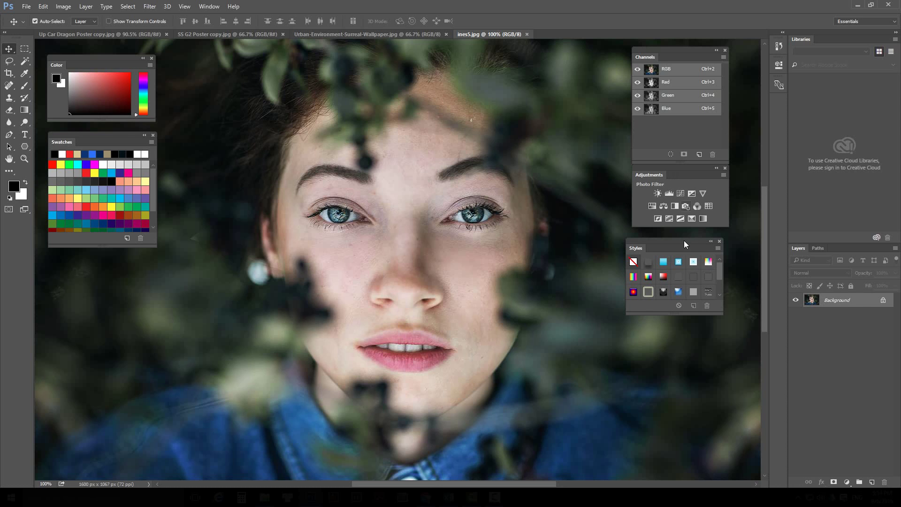
left_click_drag(682, 244, 688, 237)
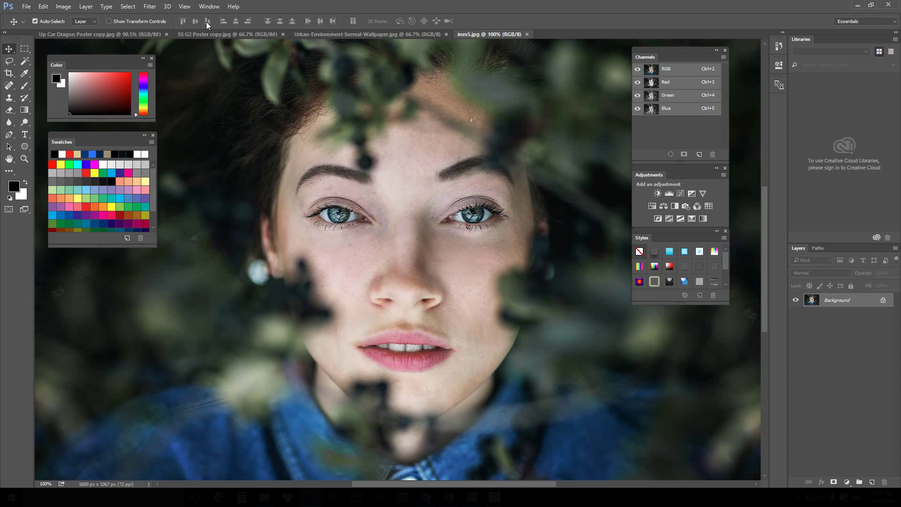
Step: Save the current panel arrangement as a new workspace named "Lio space"
left_click(210, 7)
mouse_move(219, 26)
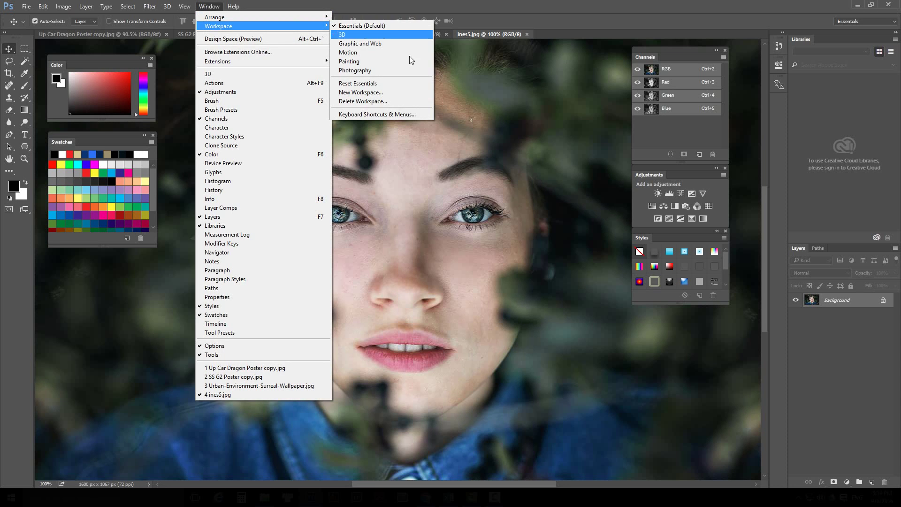
left_click(402, 94)
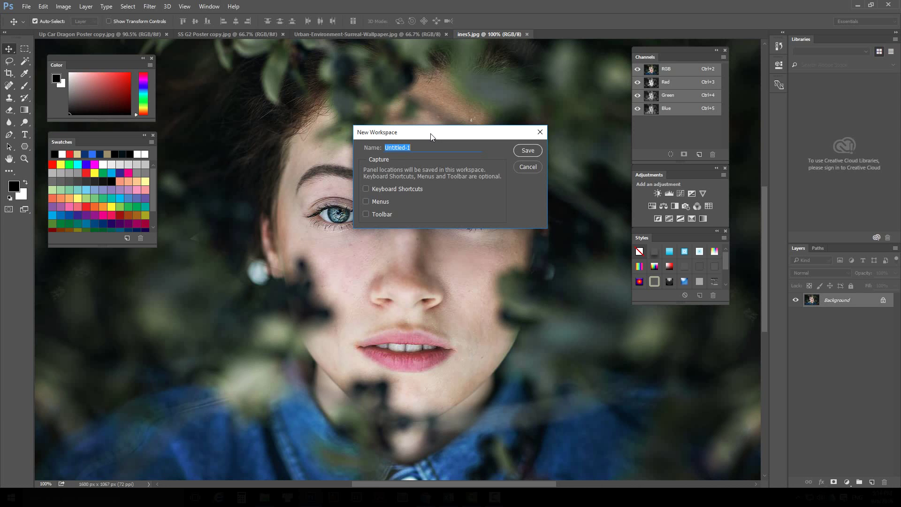
type("Lio space")
left_click(527, 152)
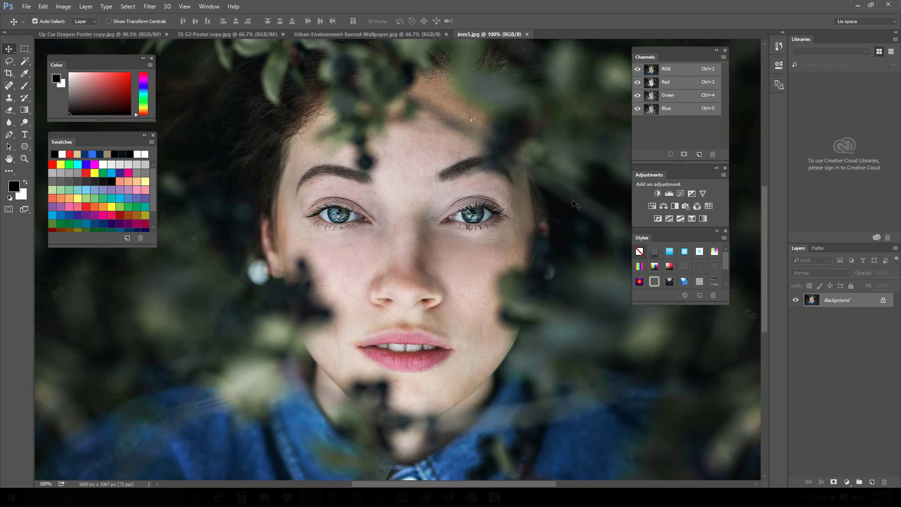
Step: Switch to the Essentials workspace and back to the Lio space workspace
left_click(203, 7)
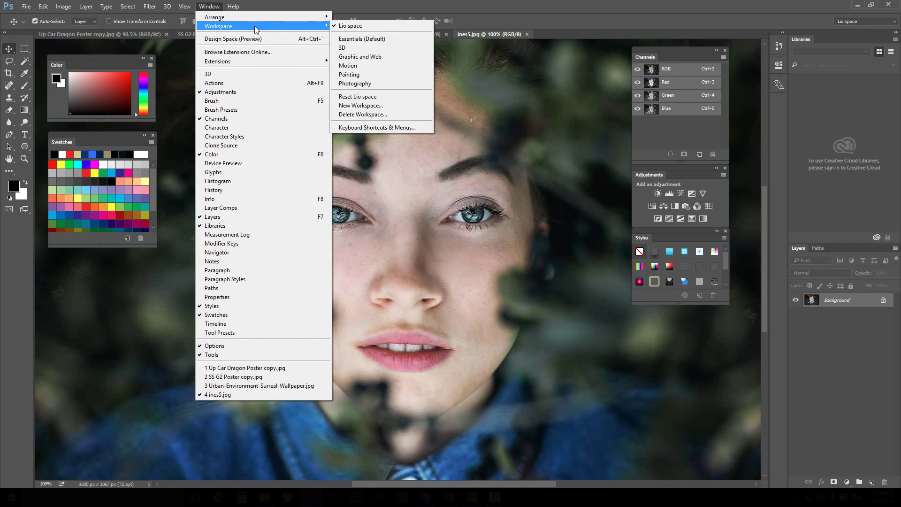
left_click(407, 41)
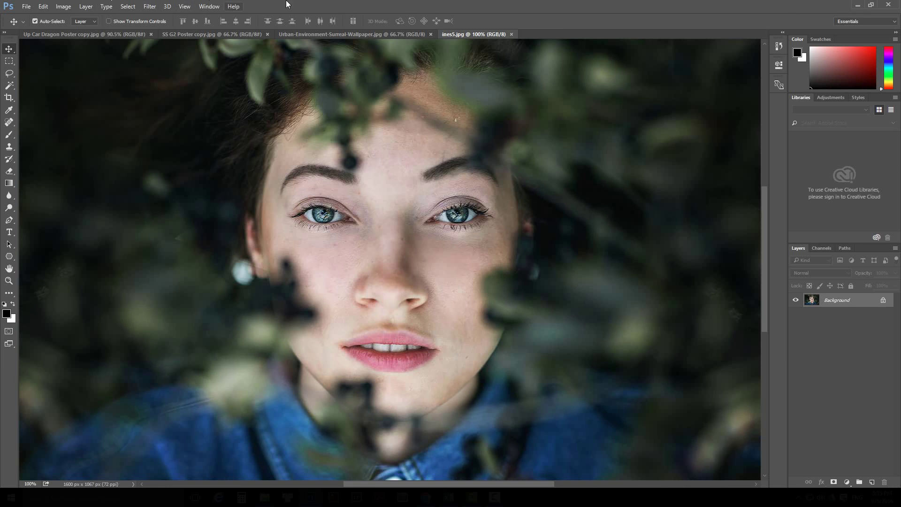
left_click(209, 6)
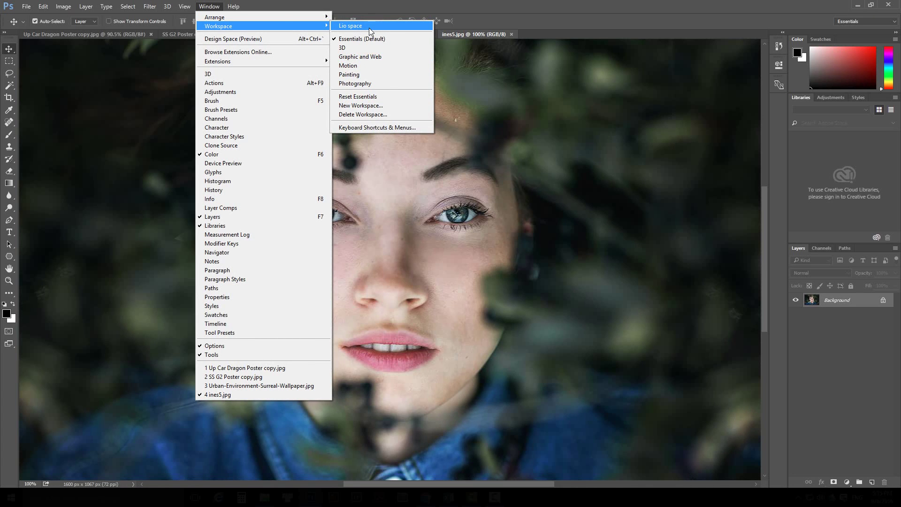
left_click(404, 26)
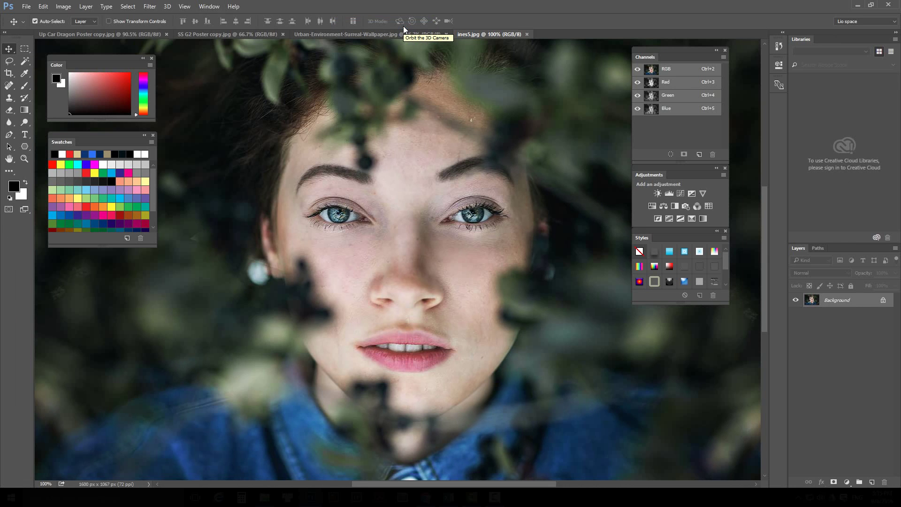
Step: Activate the Essentials workspace and scatter its Swatches, Color, Channels and Paths panels as floating panels over the image
left_click(867, 23)
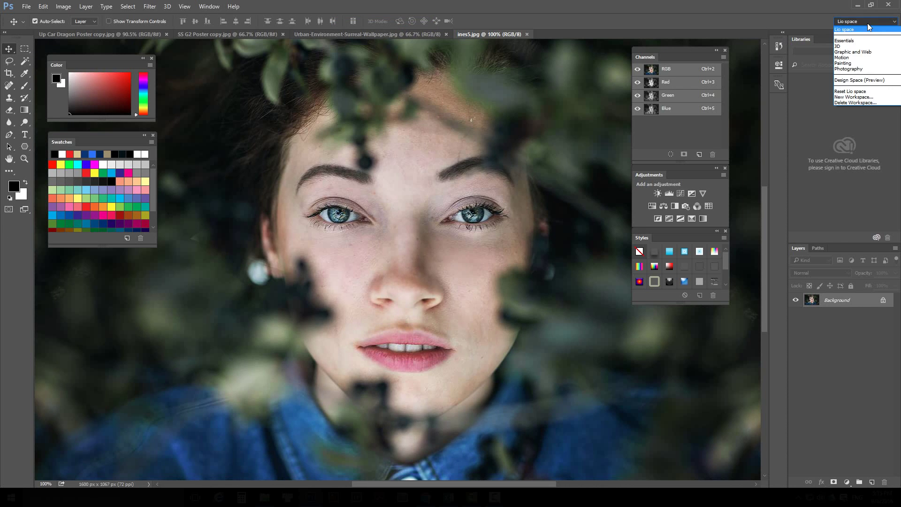
left_click(861, 40)
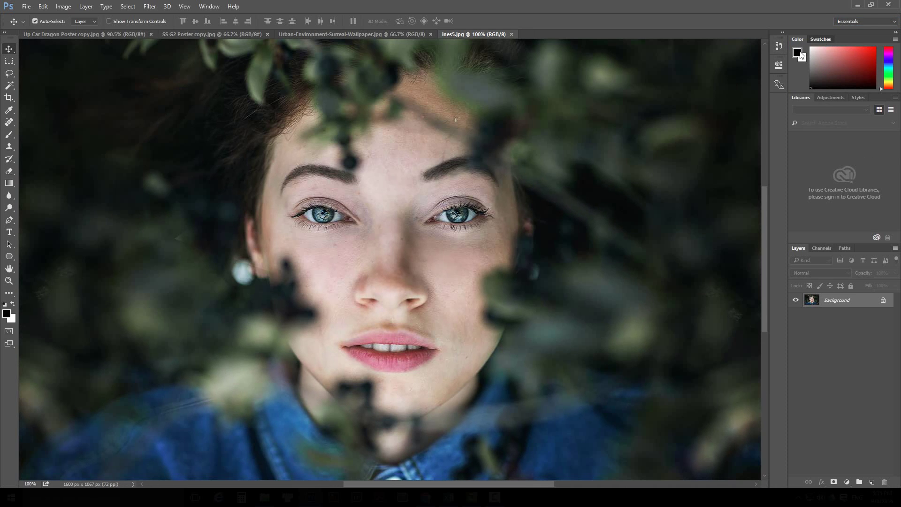
left_click_drag(821, 39, 341, 136)
left_click_drag(793, 39, 569, 245)
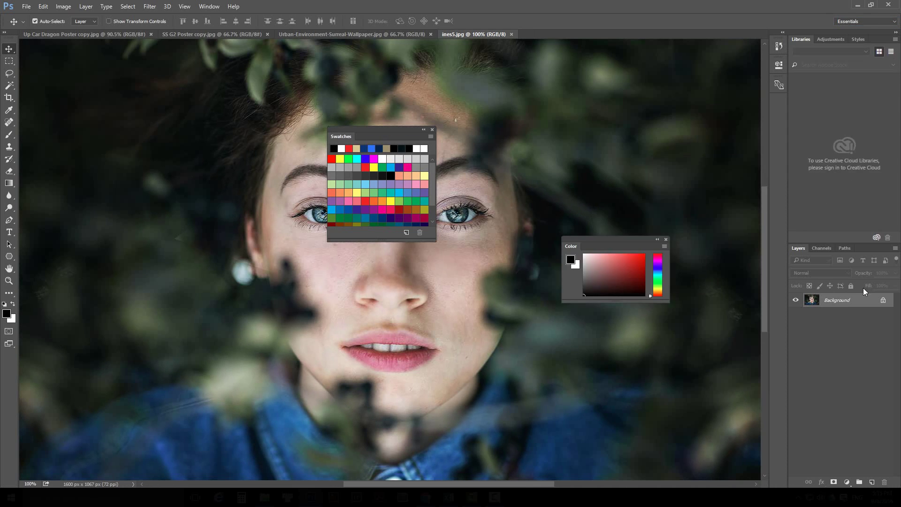
left_click_drag(822, 248, 268, 368)
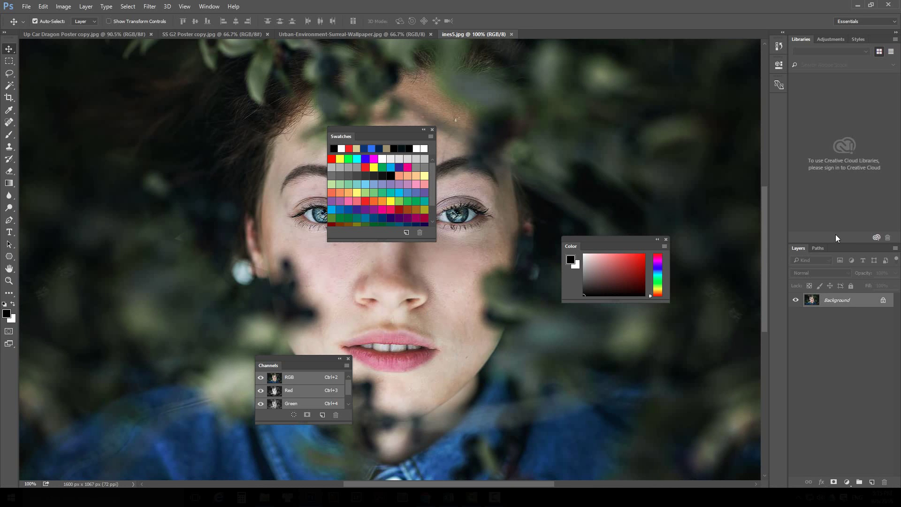
left_click_drag(819, 247, 81, 125)
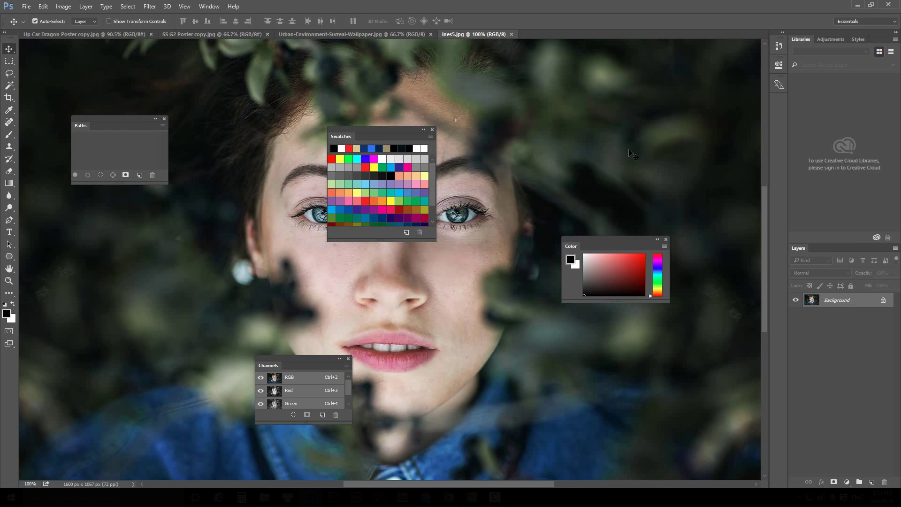
Step: Reset the Essentials workspace to its default panel layout
left_click(205, 7)
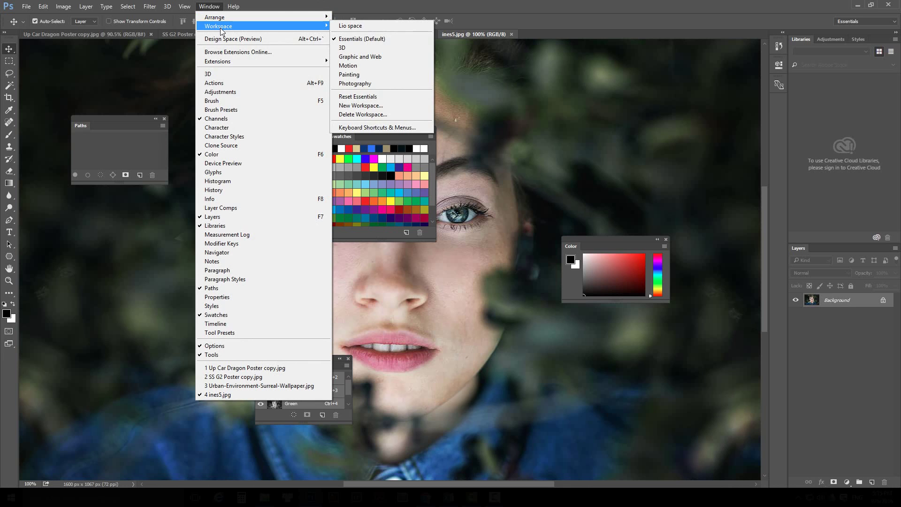
left_click(383, 96)
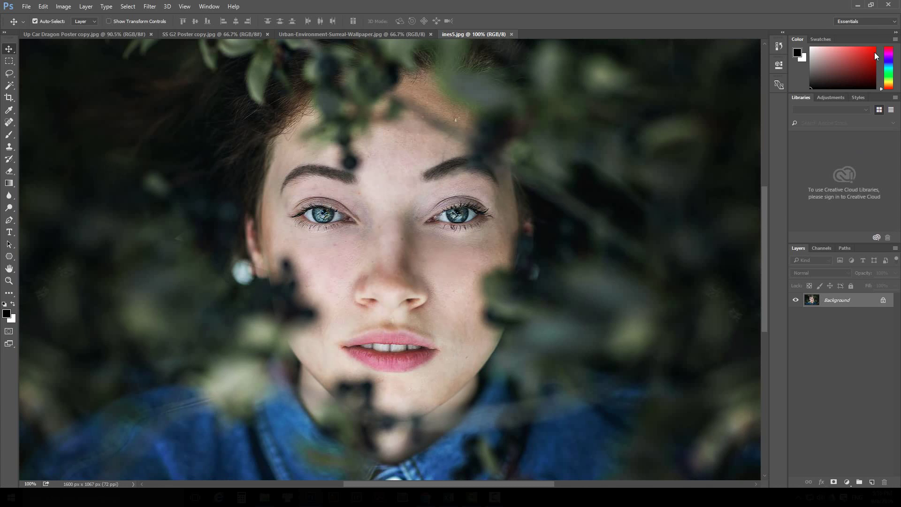
left_click(869, 21)
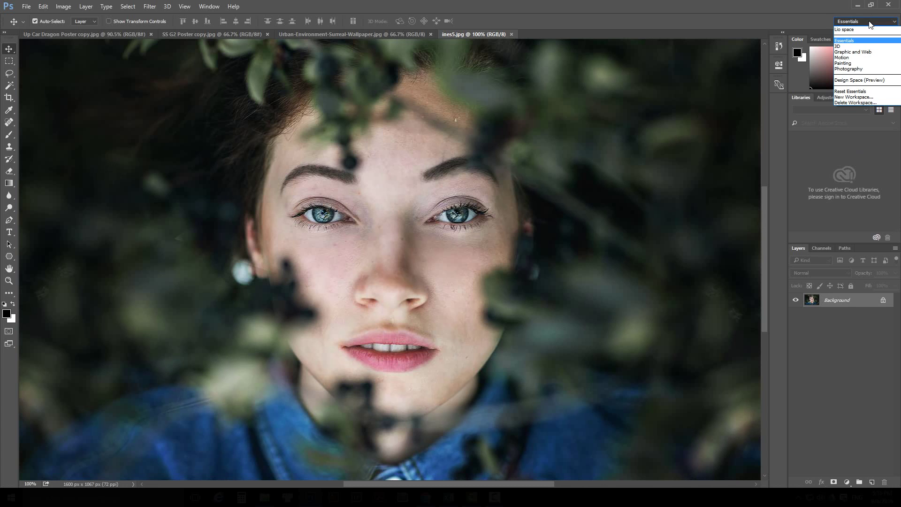
left_click(857, 91)
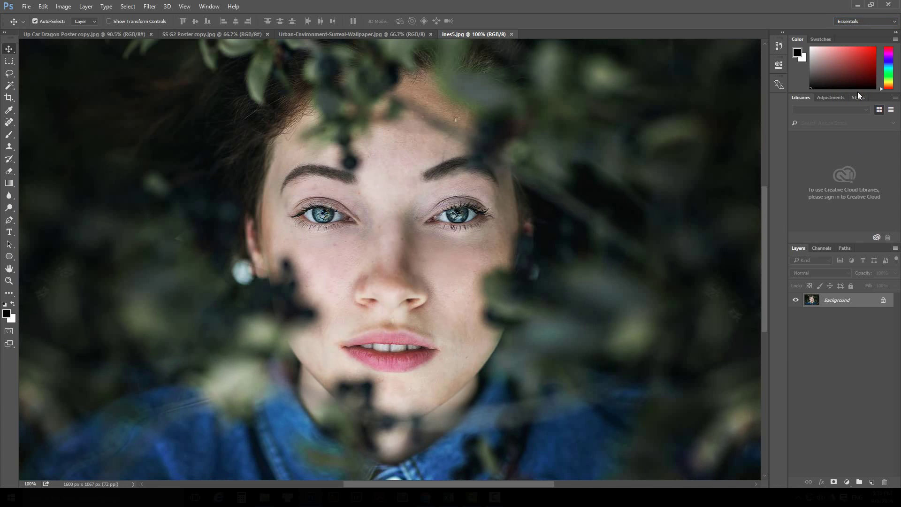
Step: Try the Painting workspace and the Photography workspace, showing the Adjustments panel in the latter
left_click(209, 6)
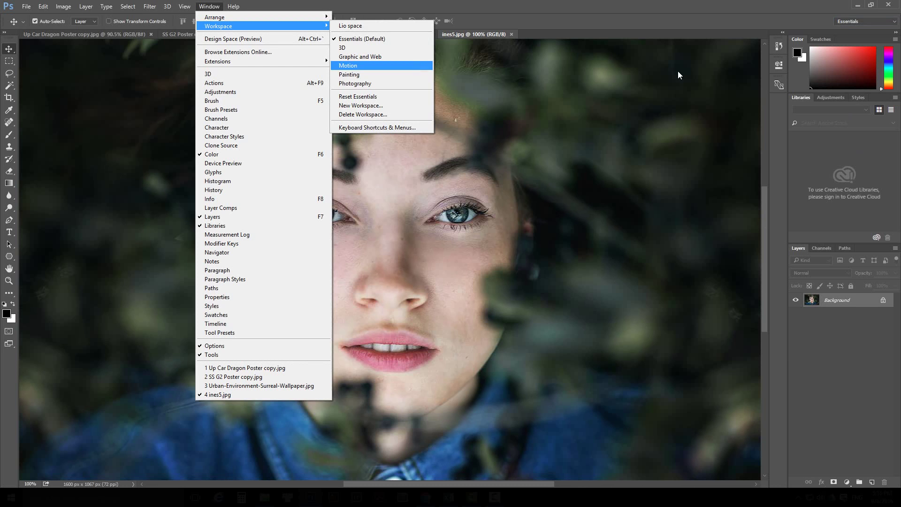
left_click(376, 74)
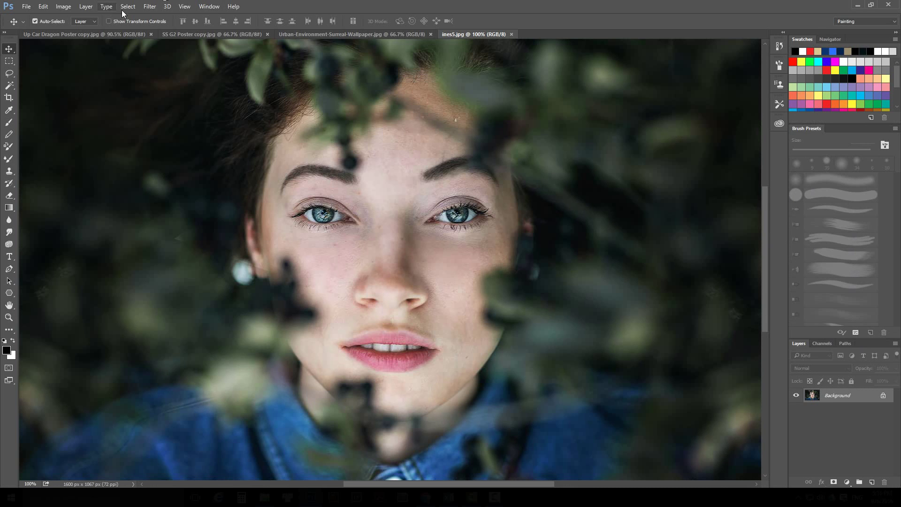
left_click(203, 7)
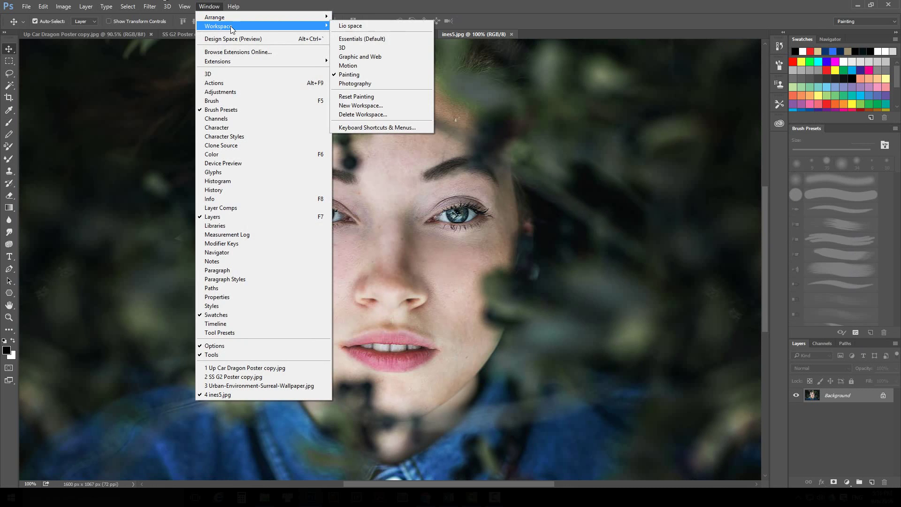
left_click(400, 86)
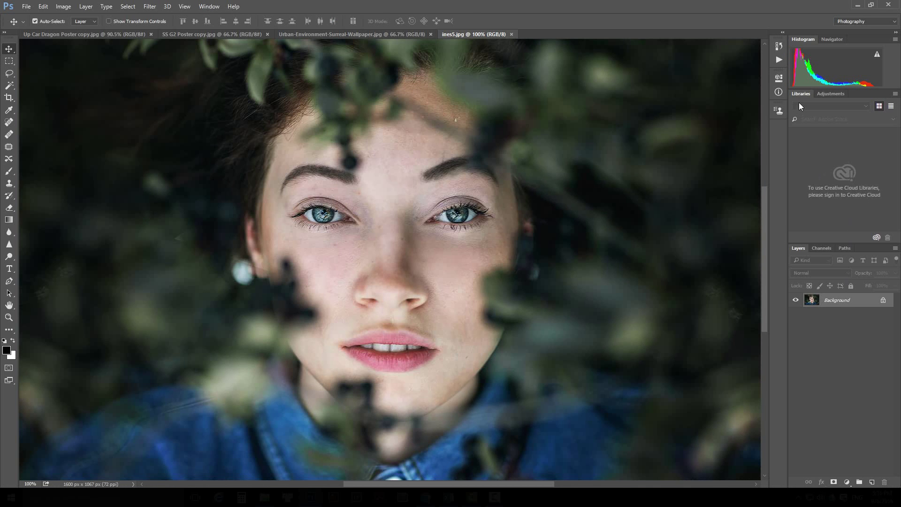
left_click(831, 94)
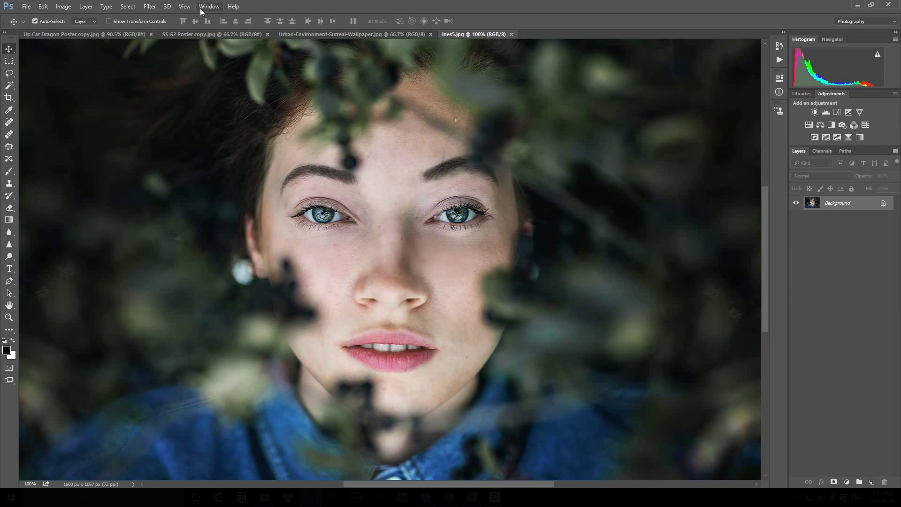
Step: Switch from the Photography workspace to the custom Lio space workspace
left_click(866, 20)
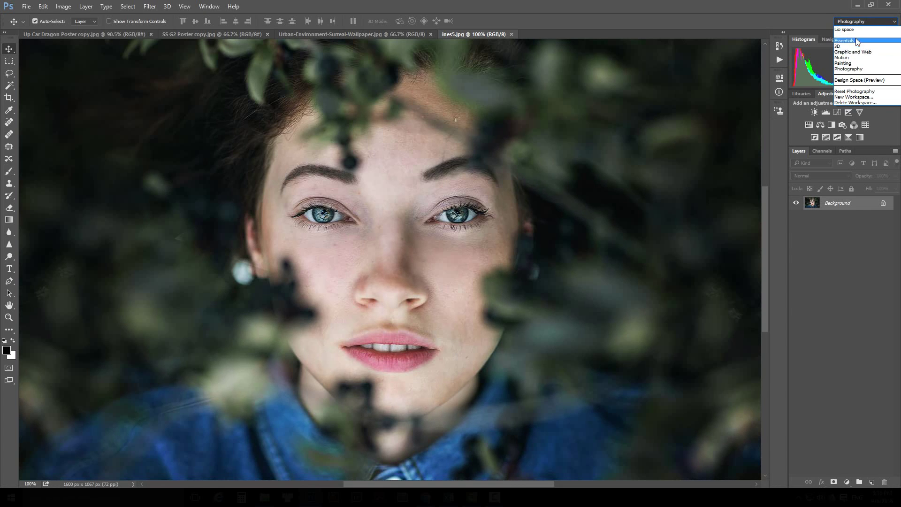
left_click(209, 7)
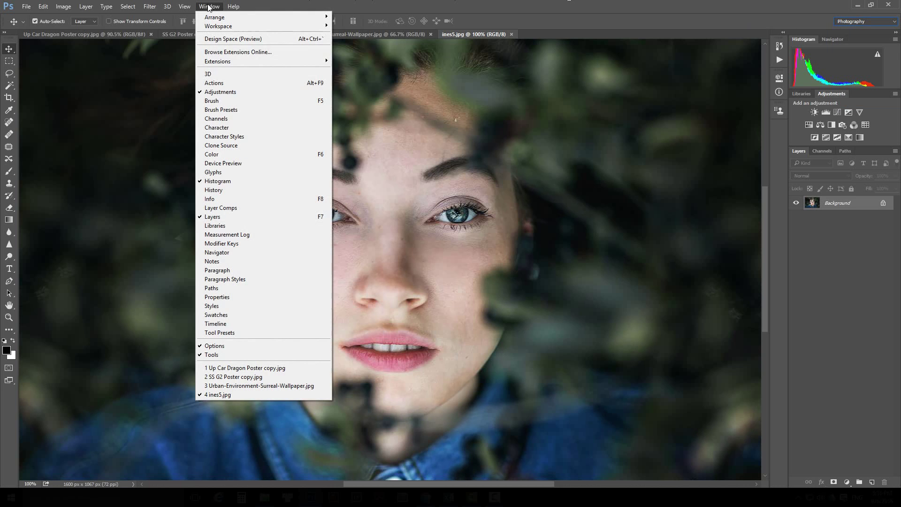
left_click(747, 18)
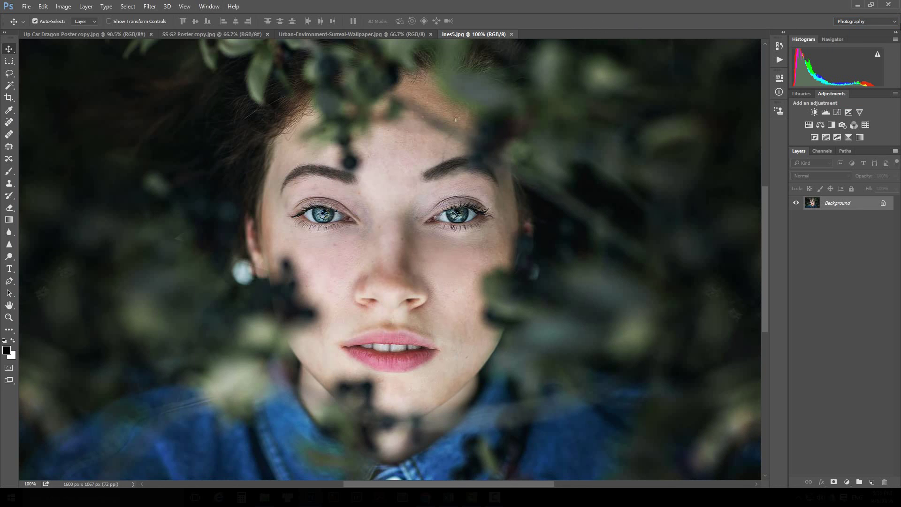
left_click(865, 21)
left_click(855, 68)
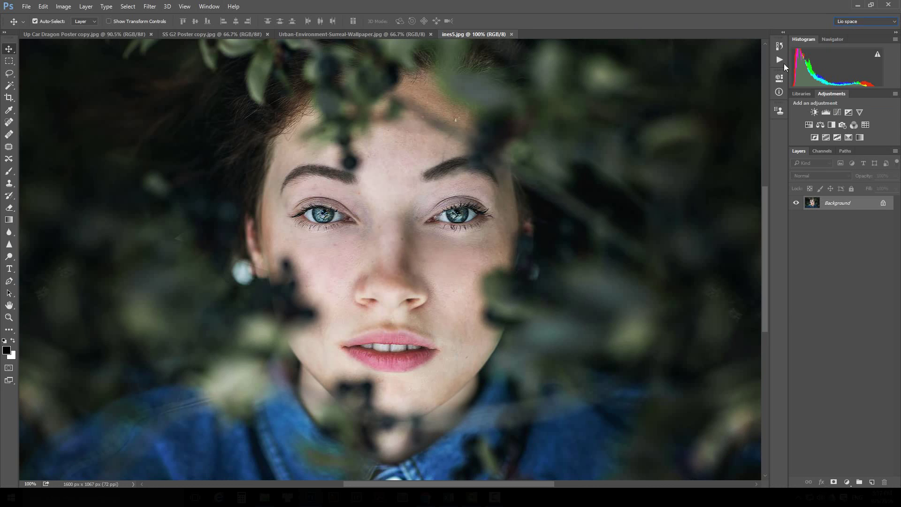